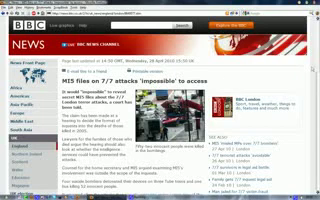
Step: Switch the browser to fullscreen so the MI5 7/7 files article fills the screen
{"action": "key", "text": "F11"}
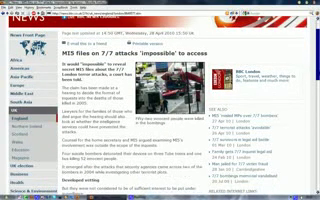
{"action": "scroll", "coordinate": [160, 100], "scroll_direction": "down", "scroll_amount": 2}
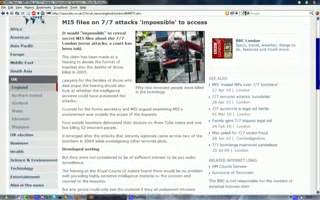